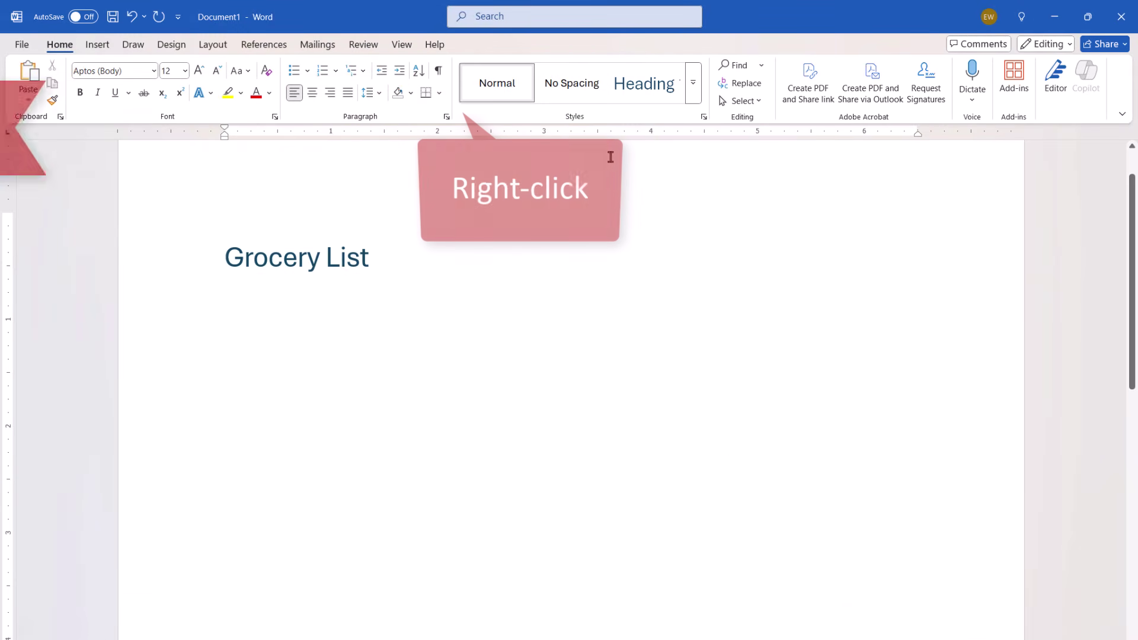
- Enable the Developer tab in the ribbon customization options
{"action": "right_click", "coordinate": [483, 118]}
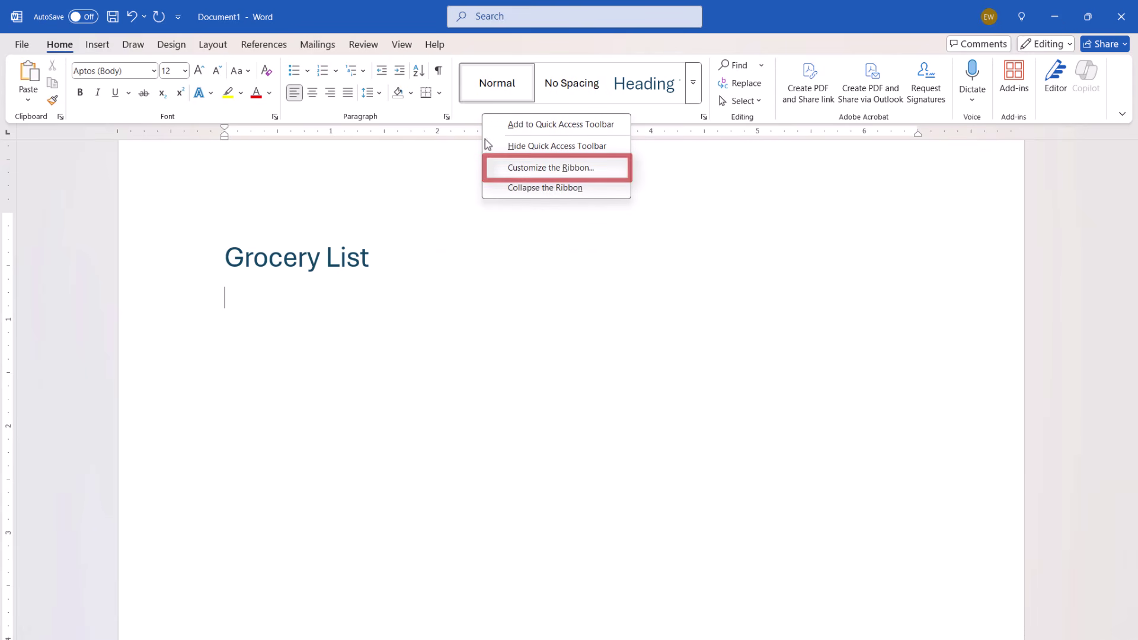
{"action": "left_click", "coordinate": [503, 173]}
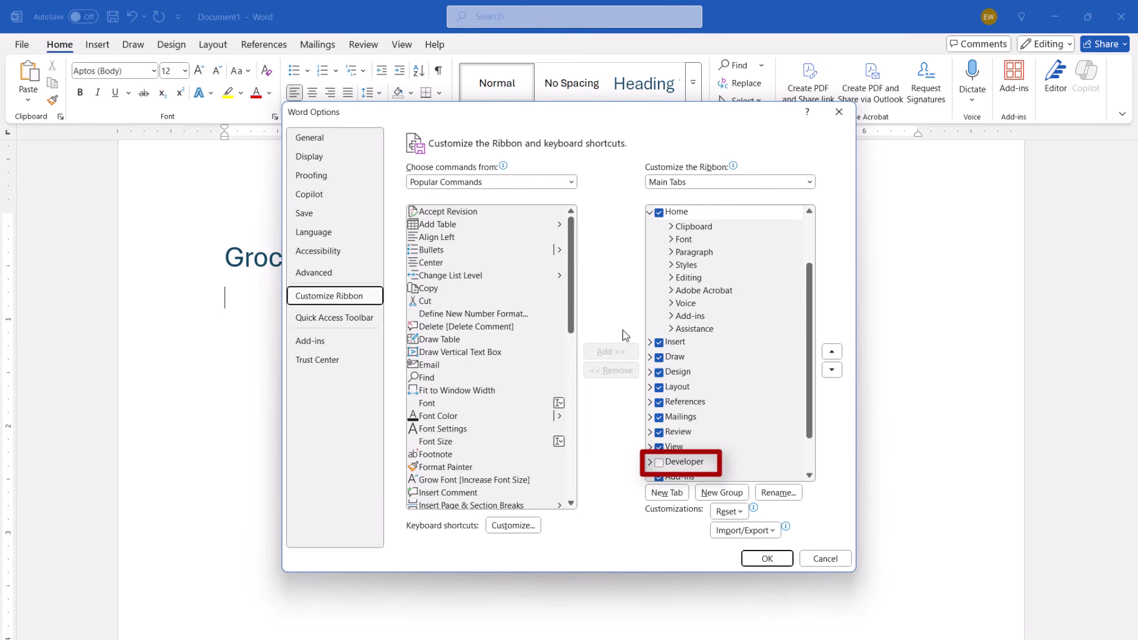
{"action": "left_click", "coordinate": [660, 464]}
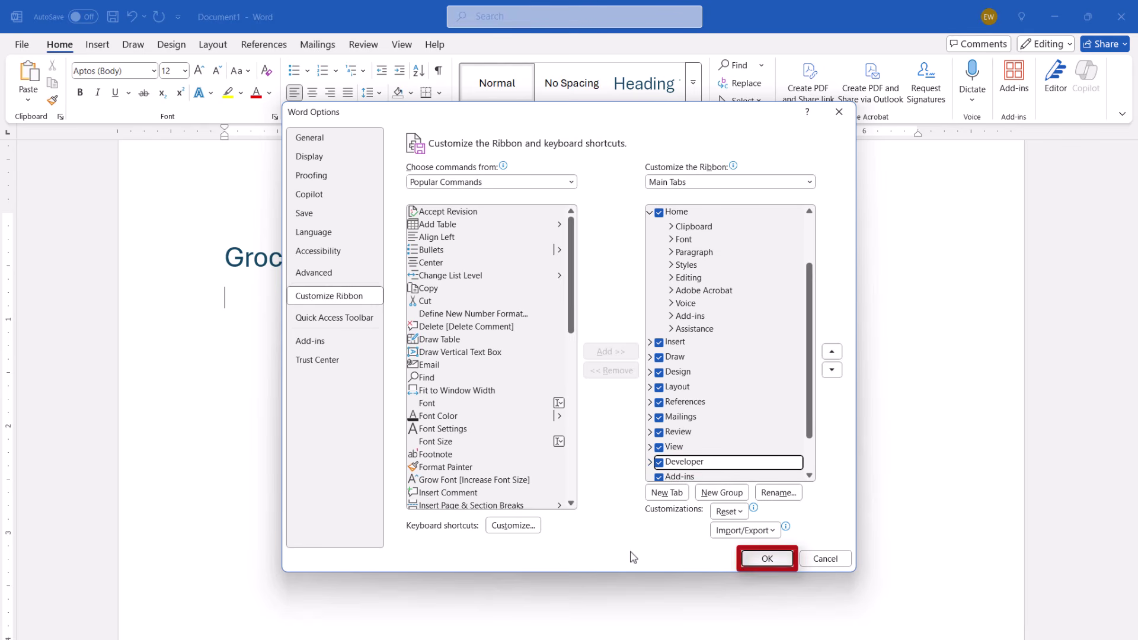
{"action": "left_click", "coordinate": [756, 560]}
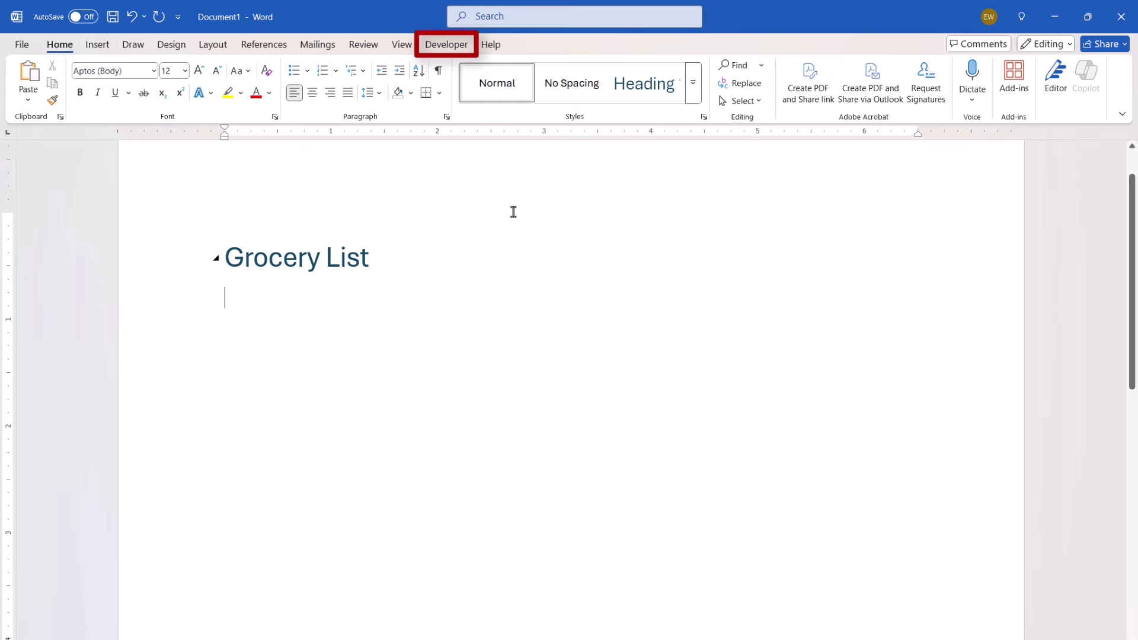
- Insert a check box content control under the Grocery List heading and label it "Bread"
{"action": "left_click", "coordinate": [446, 45]}
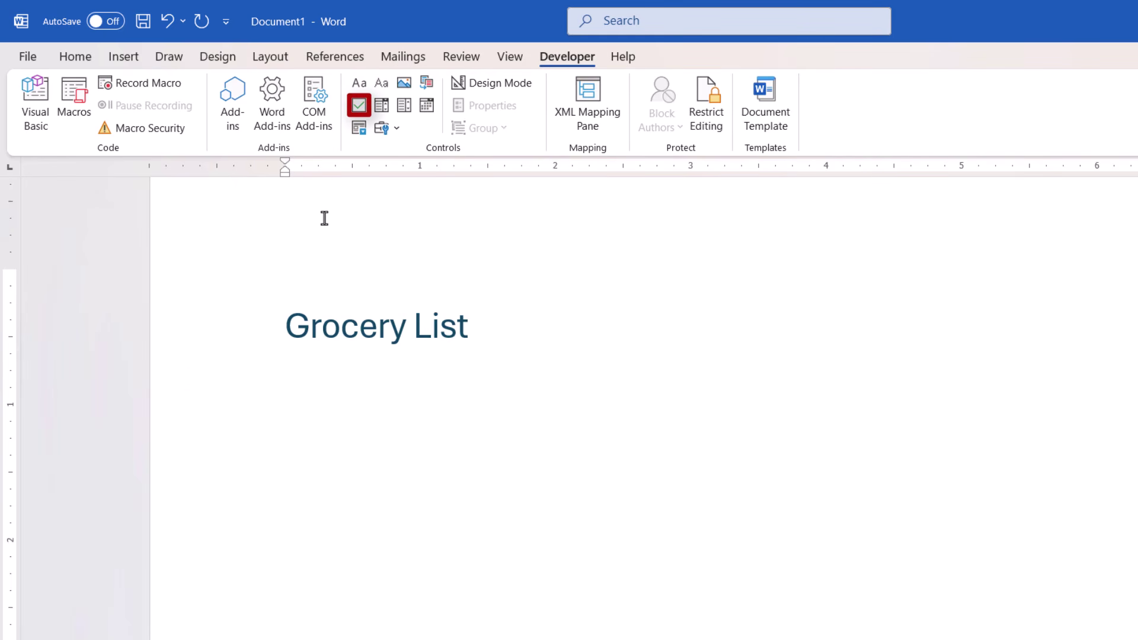
{"action": "left_click", "coordinate": [358, 105]}
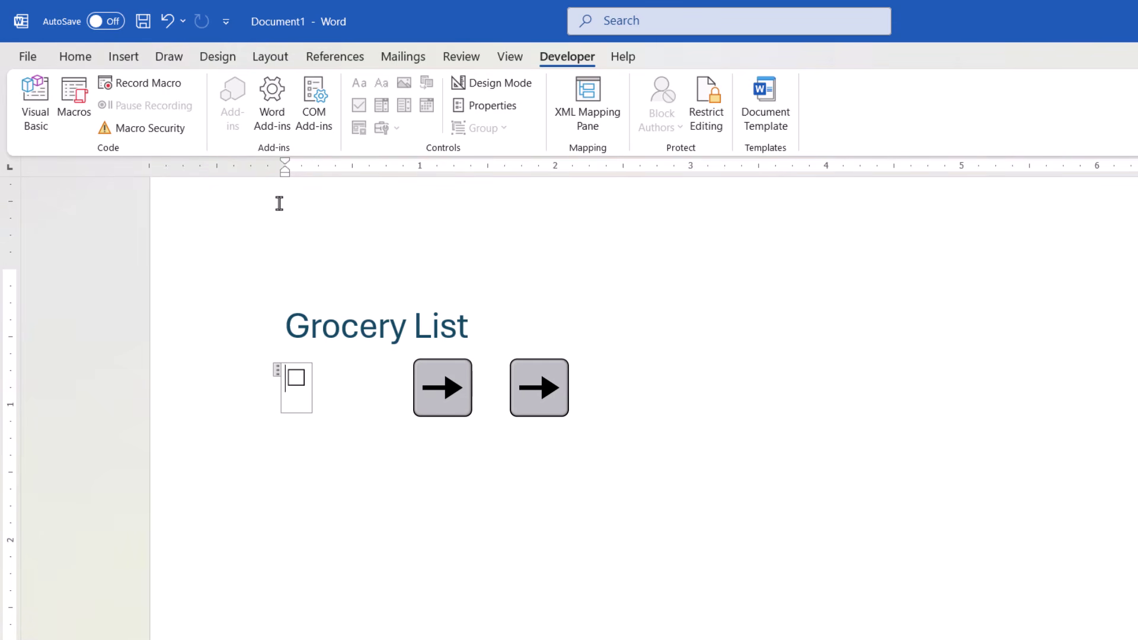
{"action": "key", "text": "ctrl+z"}
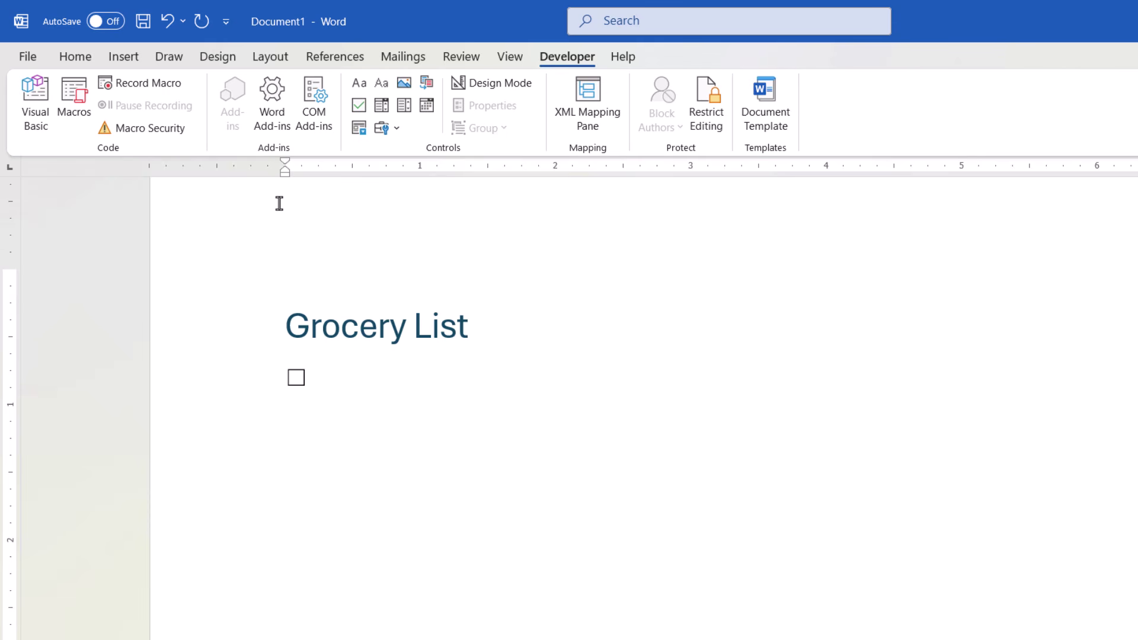
{"action": "type", "text": "read"}
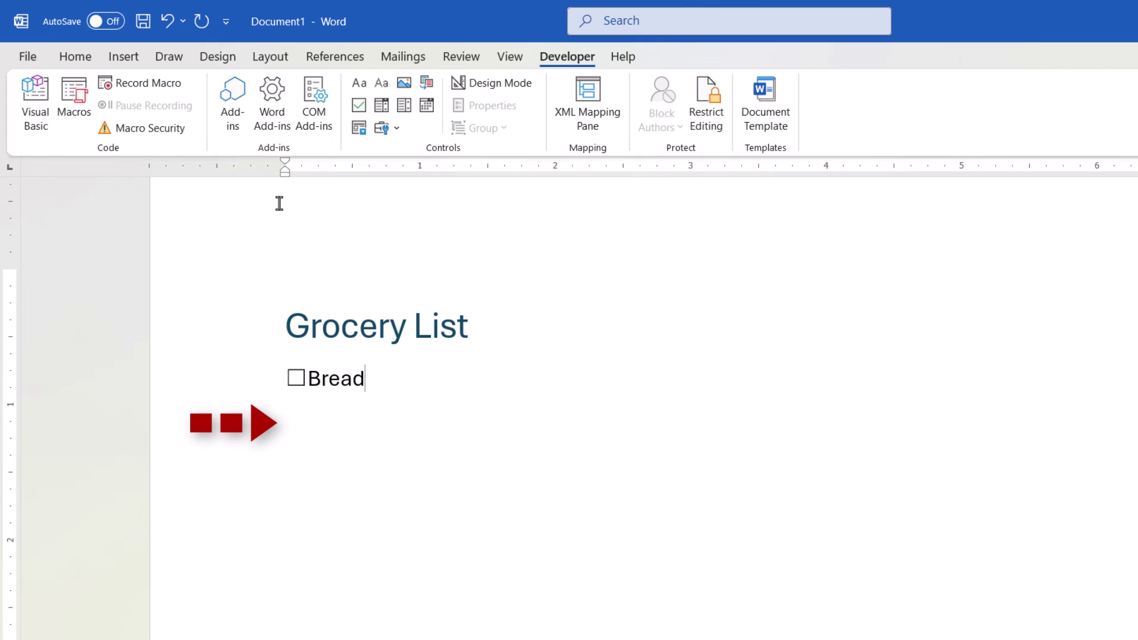
- Add a second check box item labelled "Butter" on a new line and tick both the Bread and Butter boxes
{"action": "key", "text": "Return"}
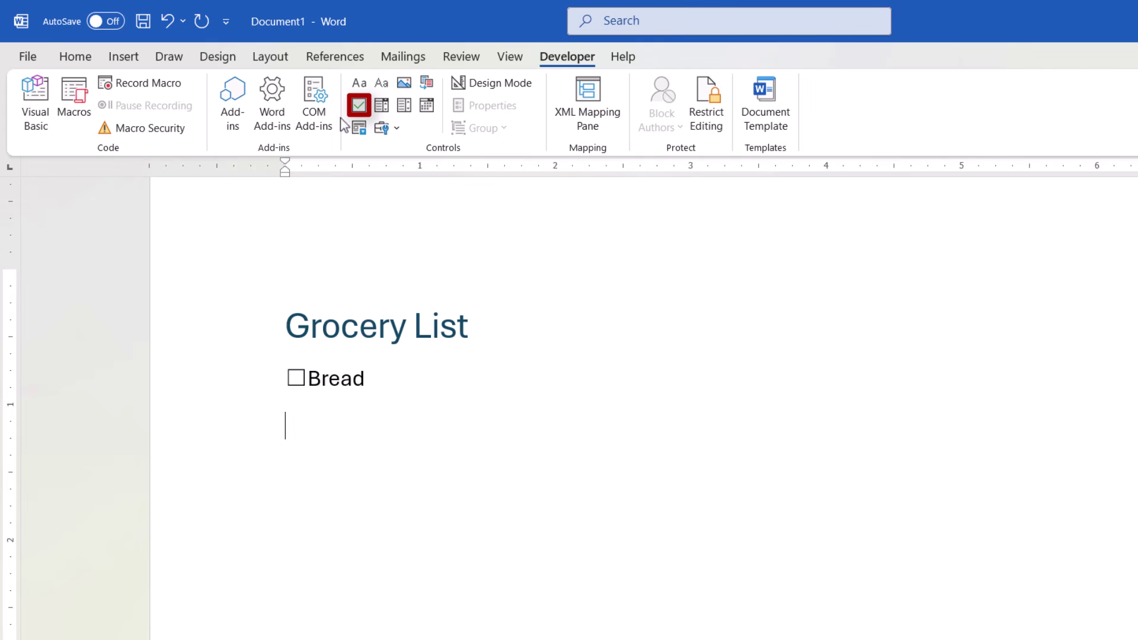
{"action": "left_click", "coordinate": [358, 107]}
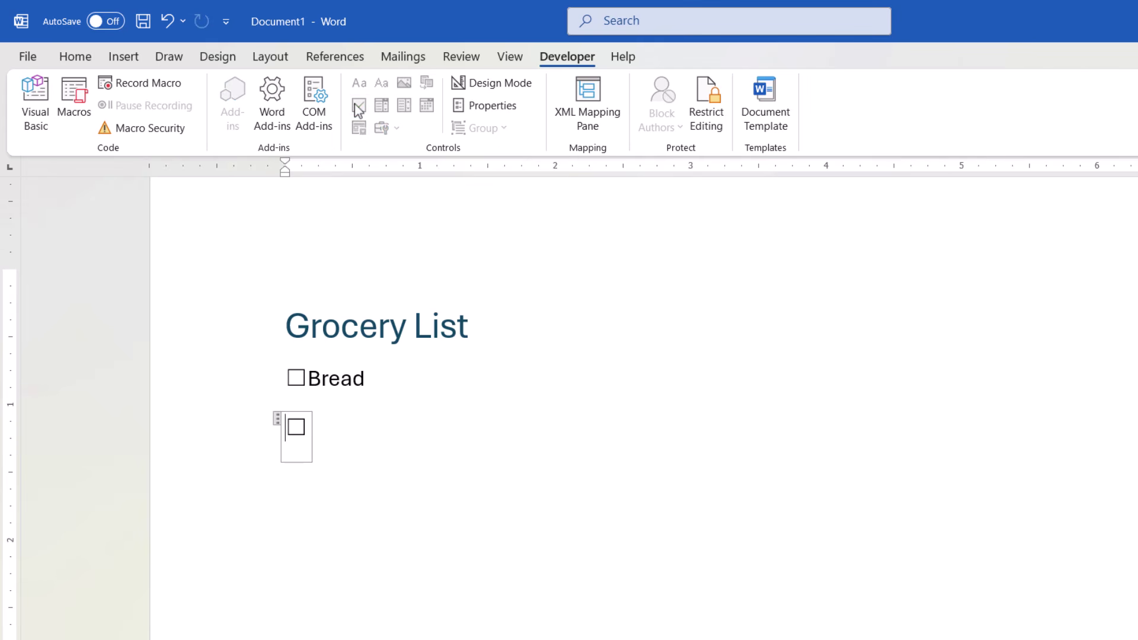
{"action": "type", "text": "Butter"}
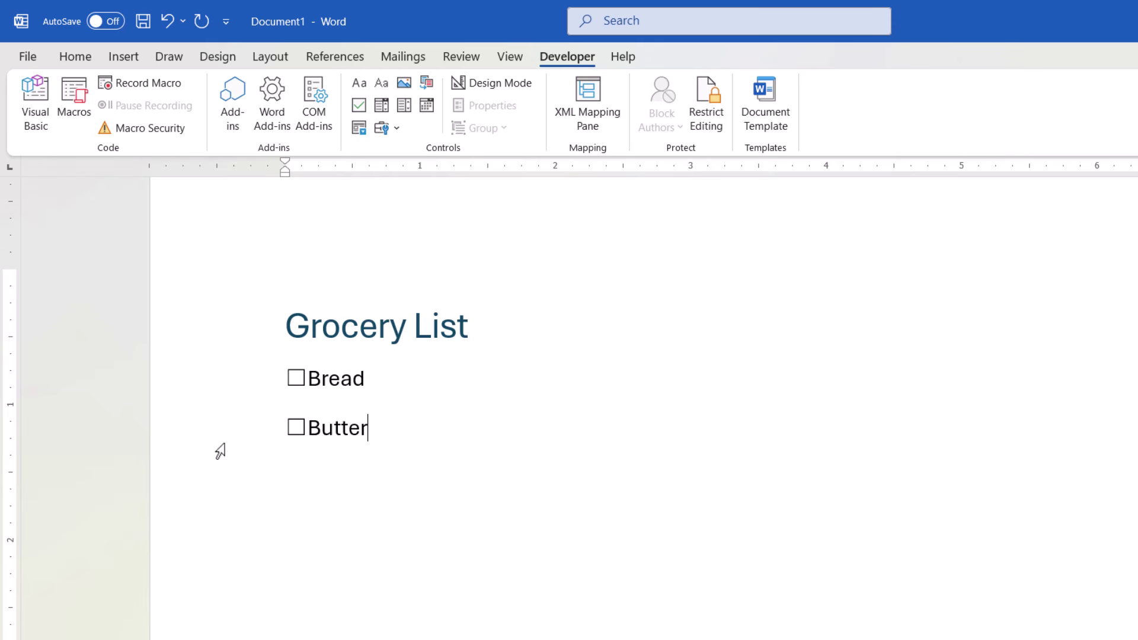
{"action": "left_click", "coordinate": [297, 381]}
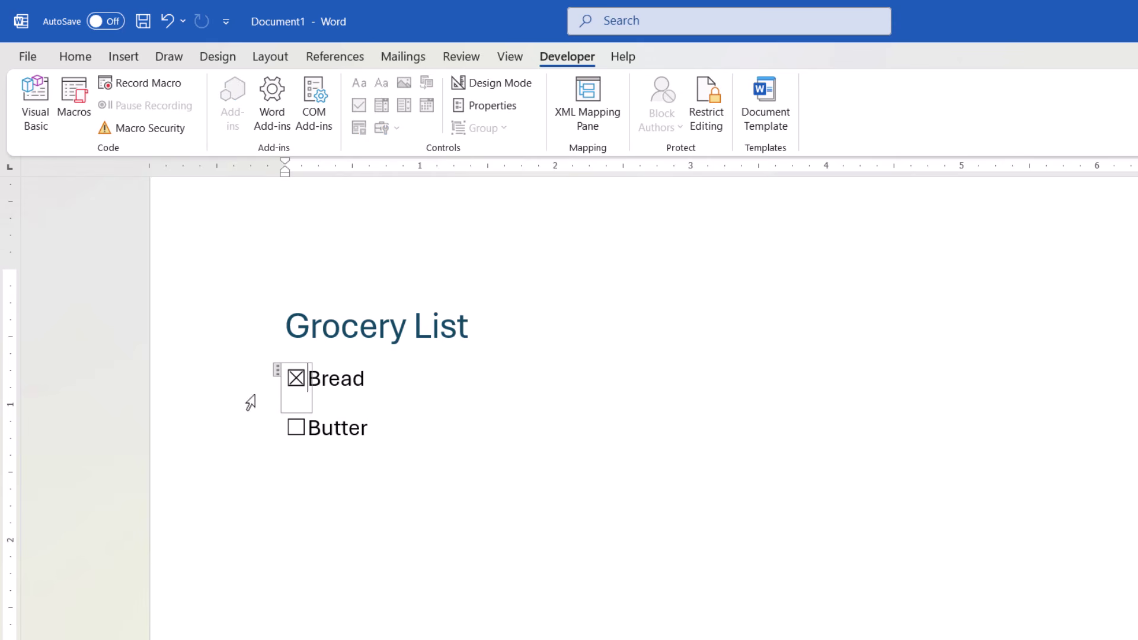
{"action": "left_click", "coordinate": [295, 427]}
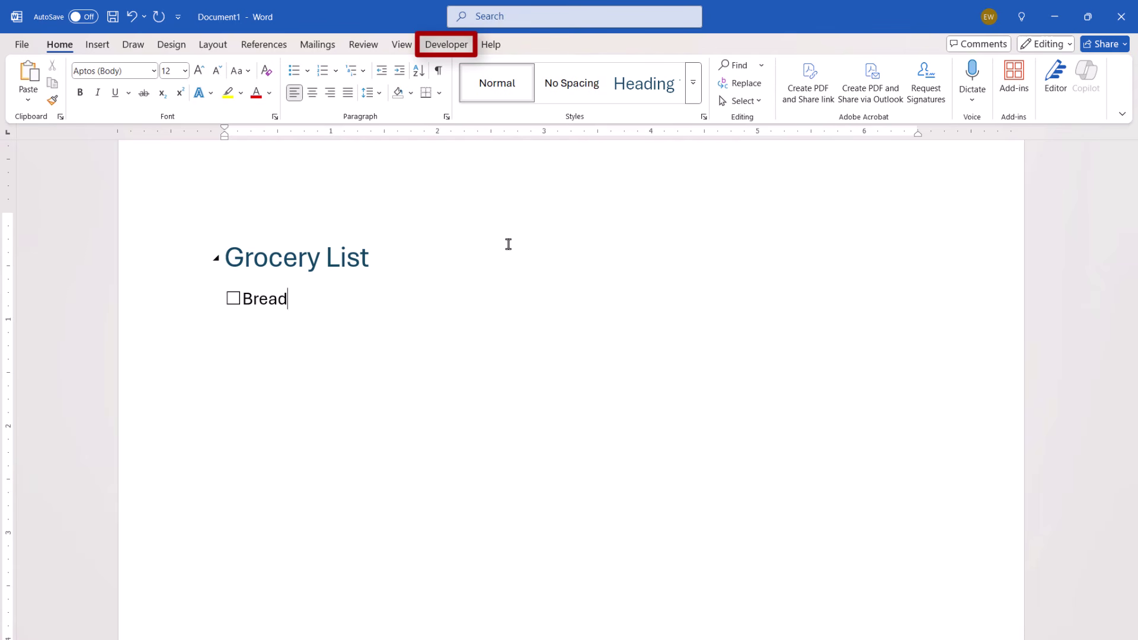
- Open the content control properties of the Bread check box and set it to show as None
{"action": "left_click", "coordinate": [447, 45]}
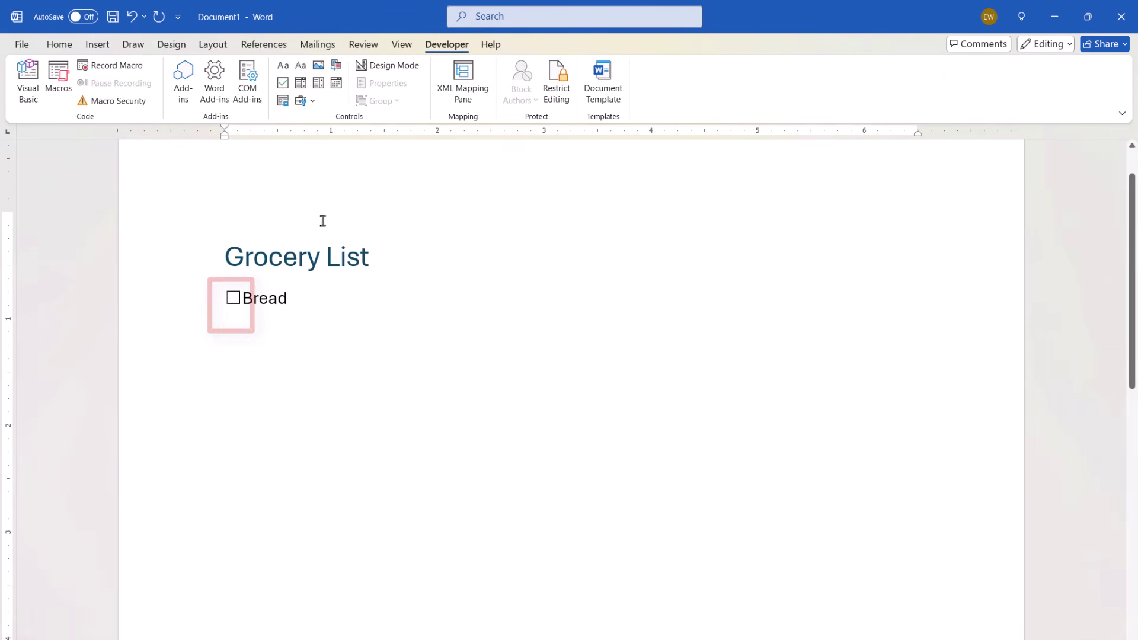
{"action": "left_click", "coordinate": [229, 299]}
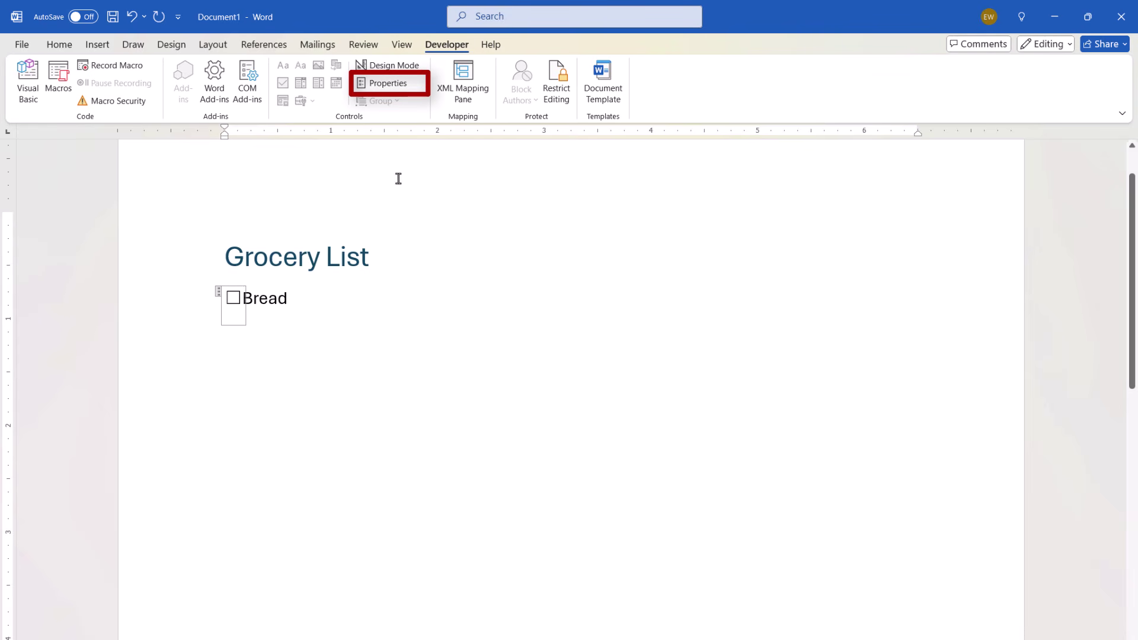
{"action": "left_click", "coordinate": [393, 83]}
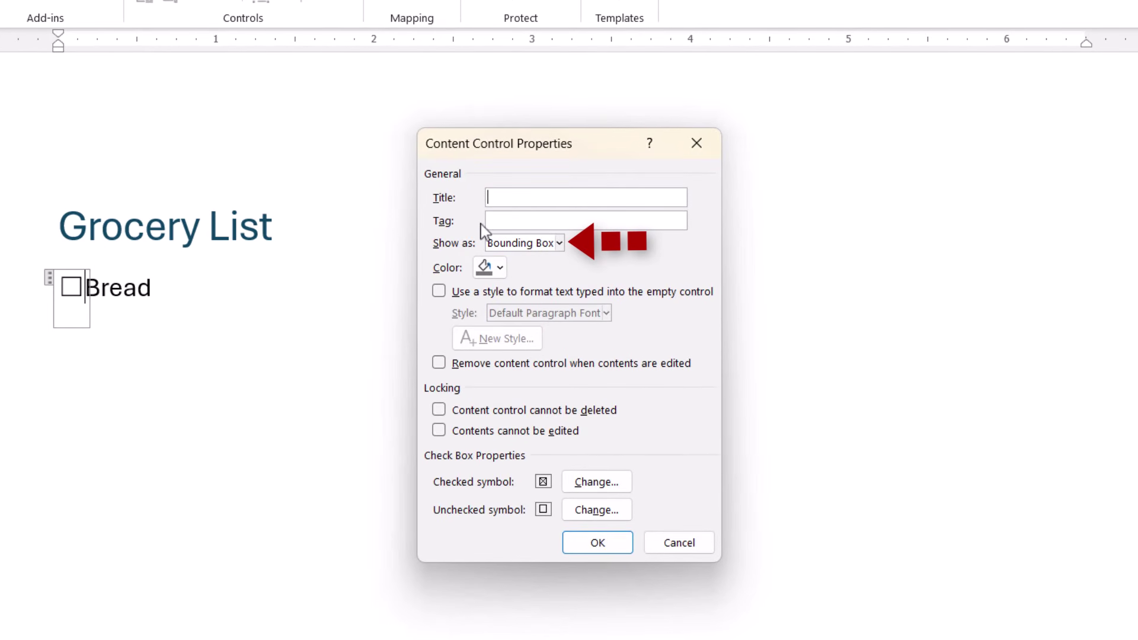
{"action": "left_click", "coordinate": [559, 243]}
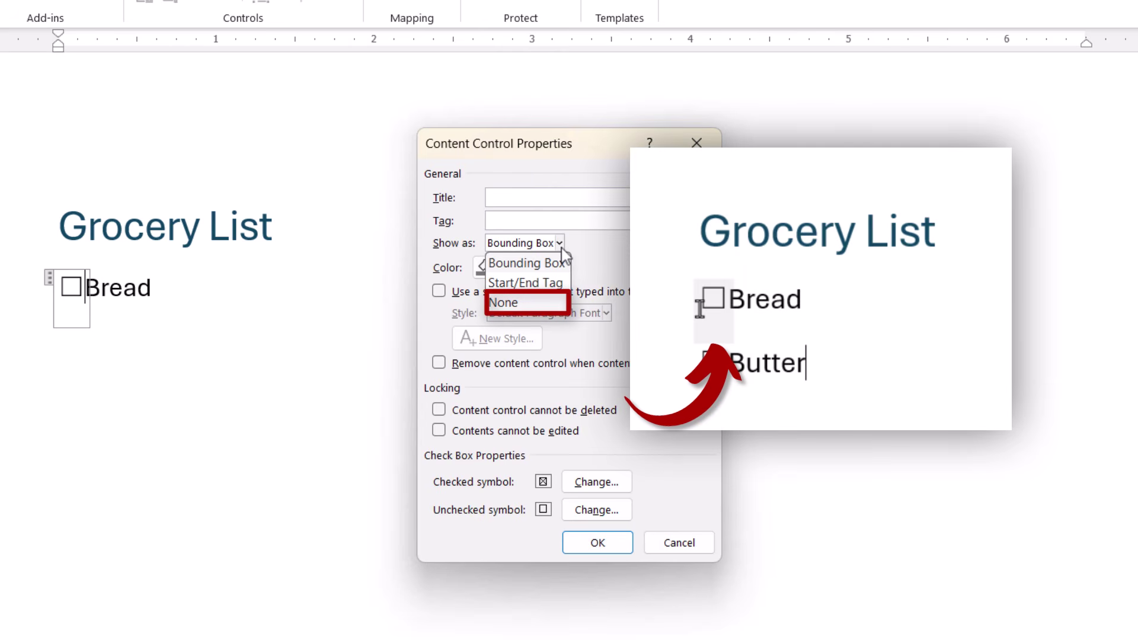
{"action": "left_click", "coordinate": [533, 303]}
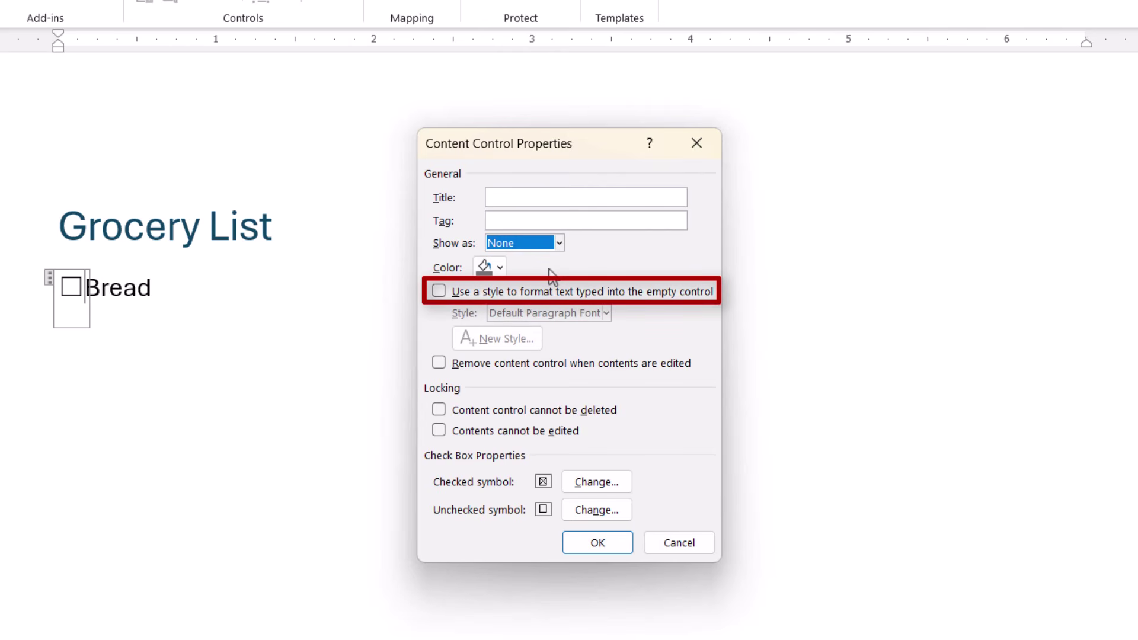
- Format the Bread check box control with a new character style, Style1, using 14 pt size and Dark Red font color
{"action": "left_click", "coordinate": [439, 291]}
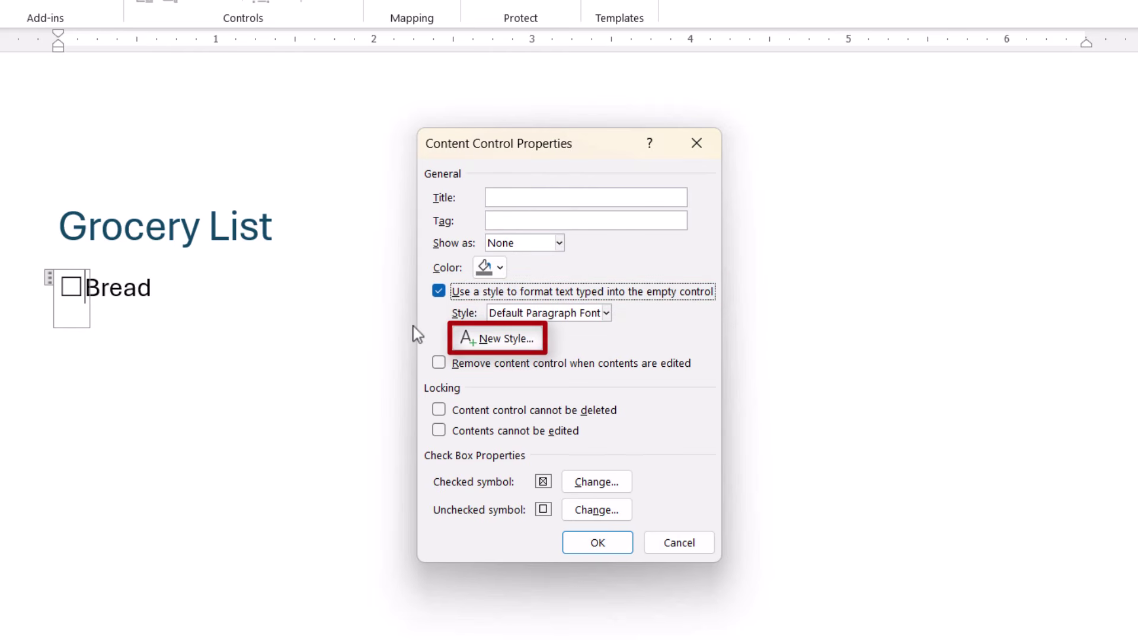
{"action": "left_click", "coordinate": [467, 341]}
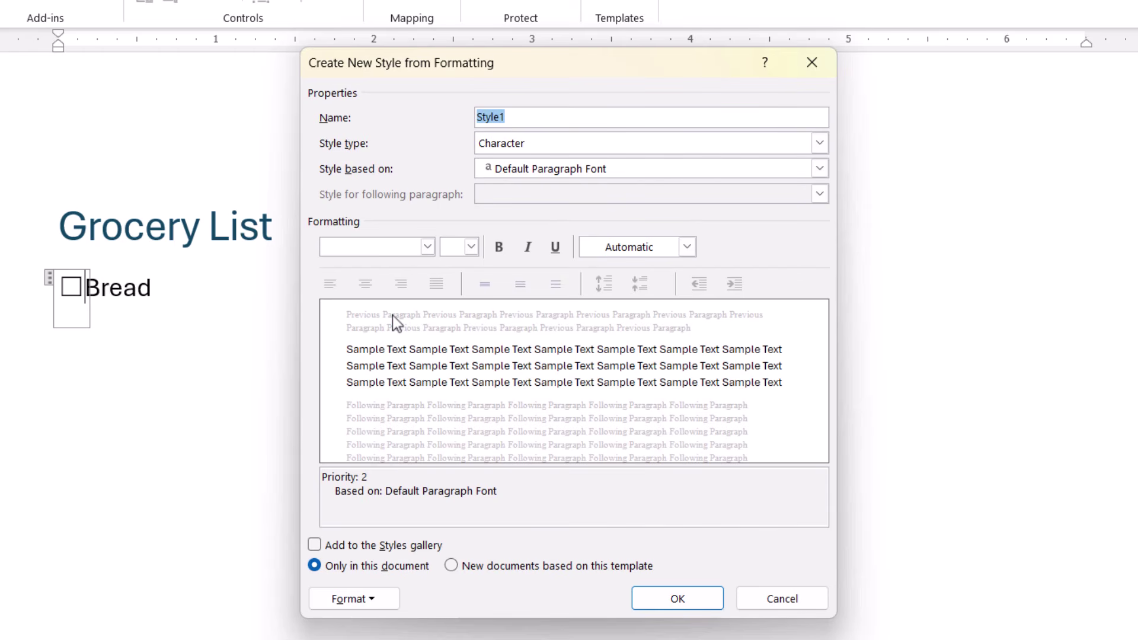
{"action": "left_click", "coordinate": [472, 247]}
{"action": "left_click", "coordinate": [457, 333]}
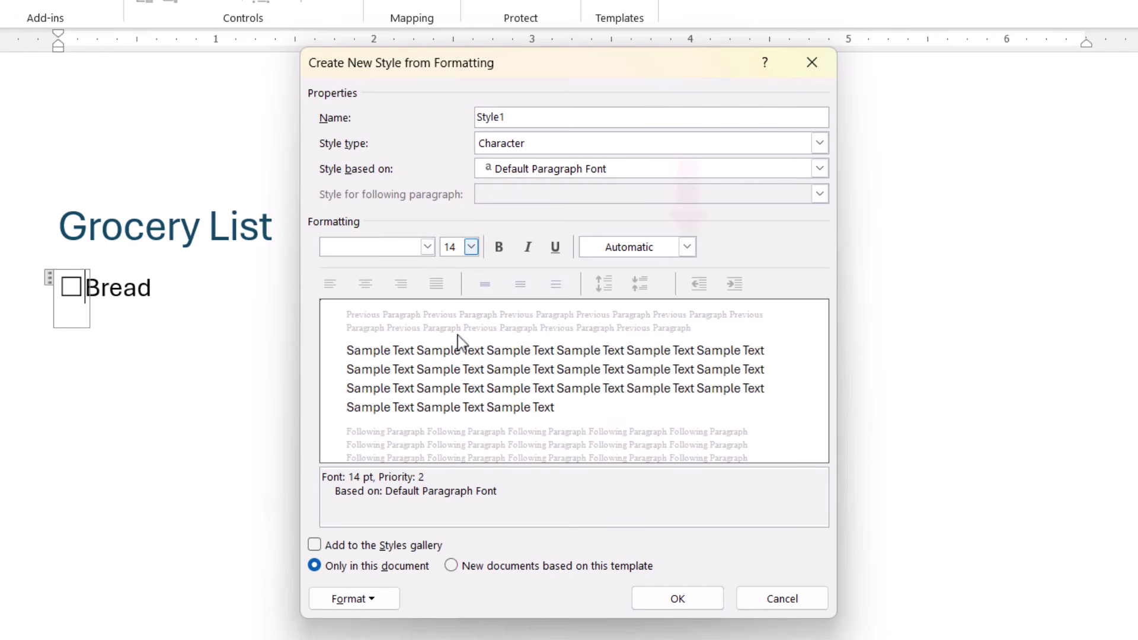
{"action": "left_click", "coordinate": [686, 247]}
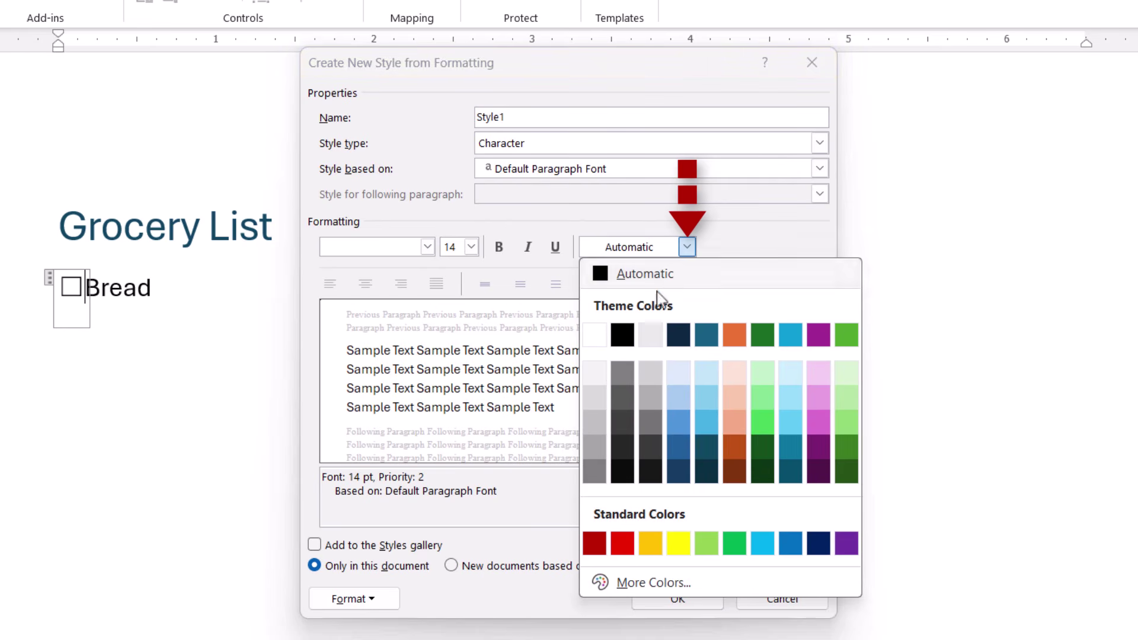
{"action": "left_click", "coordinate": [593, 542]}
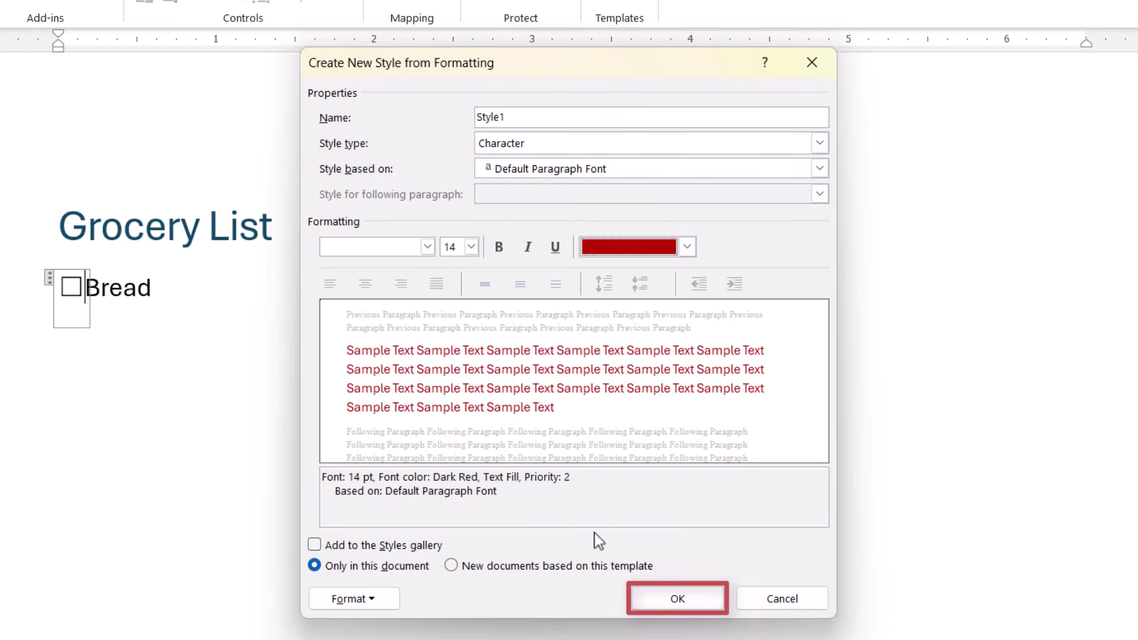
{"action": "left_click", "coordinate": [676, 603]}
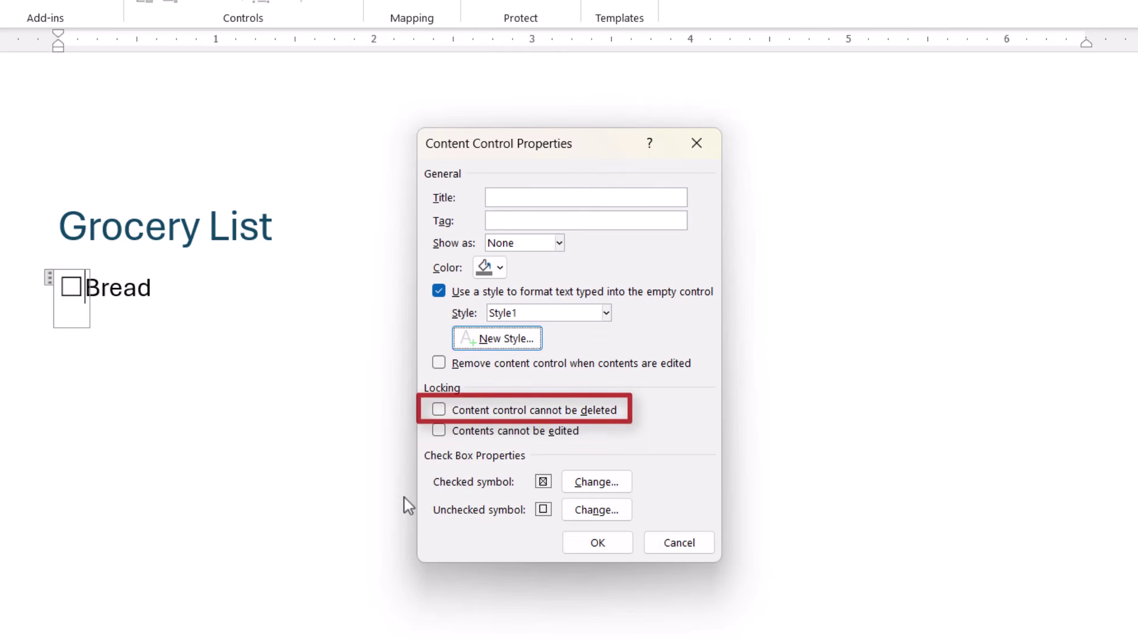
- Lock the content control against deletion and change its checked symbol to the ticked box, Wingdings 2 character code 82
{"action": "left_click", "coordinate": [439, 410]}
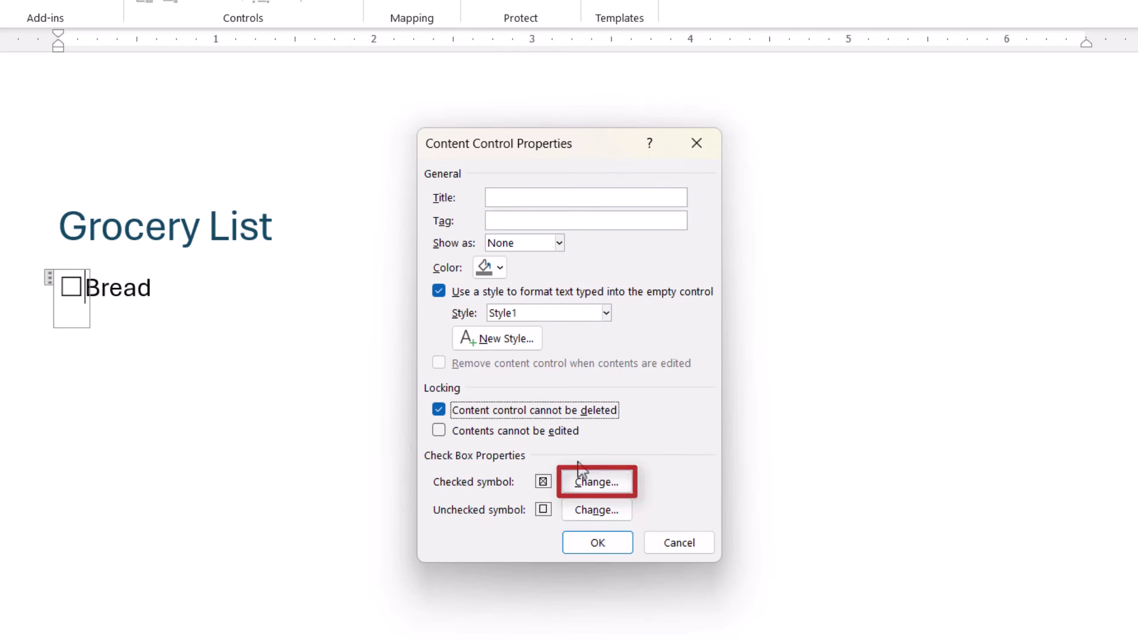
{"action": "left_click", "coordinate": [610, 479]}
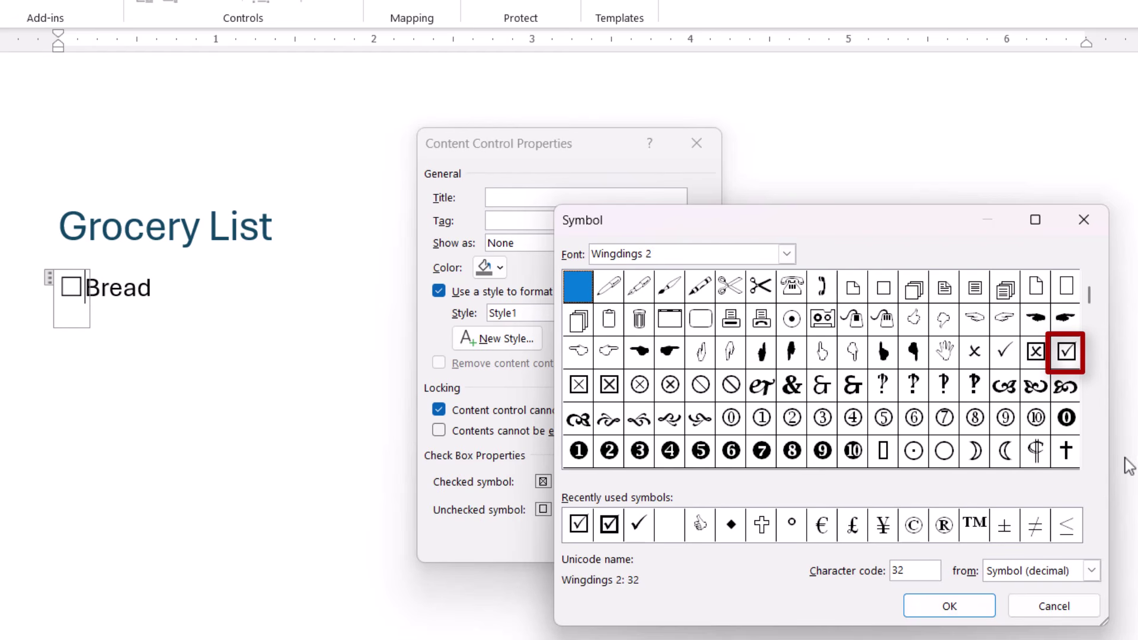
{"action": "left_click", "coordinate": [1065, 355]}
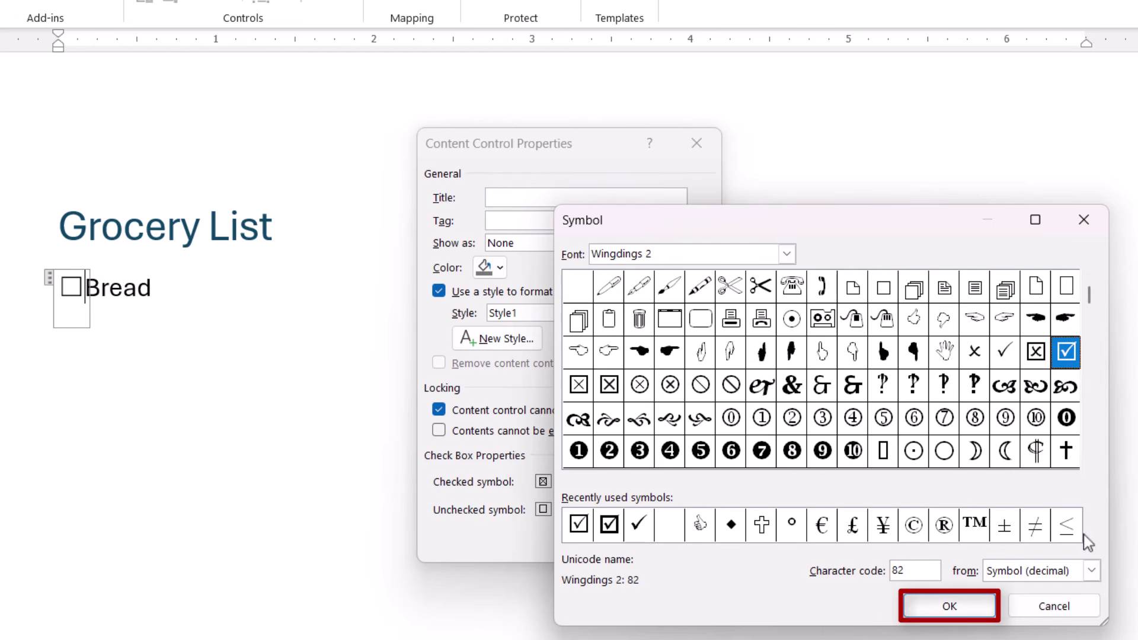
{"action": "left_click", "coordinate": [941, 608]}
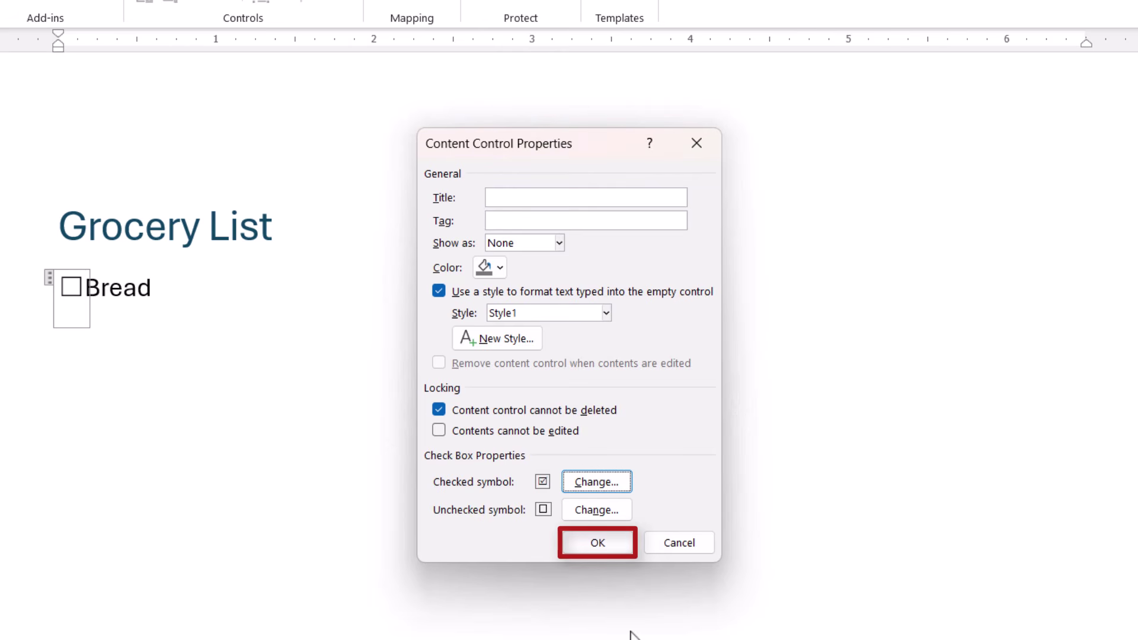
{"action": "left_click", "coordinate": [596, 545]}
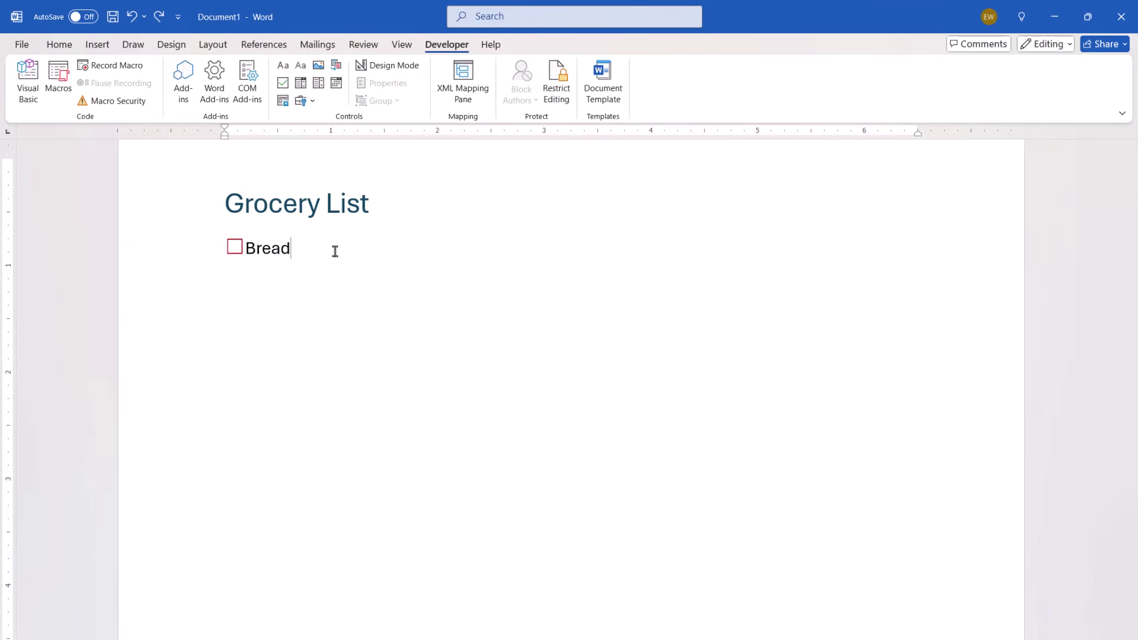
- Copy the Bread check box line onto a new line below it and change the copied label to "Butter"
{"action": "left_click", "coordinate": [221, 249]}
{"action": "key", "text": "ctrl+c"}
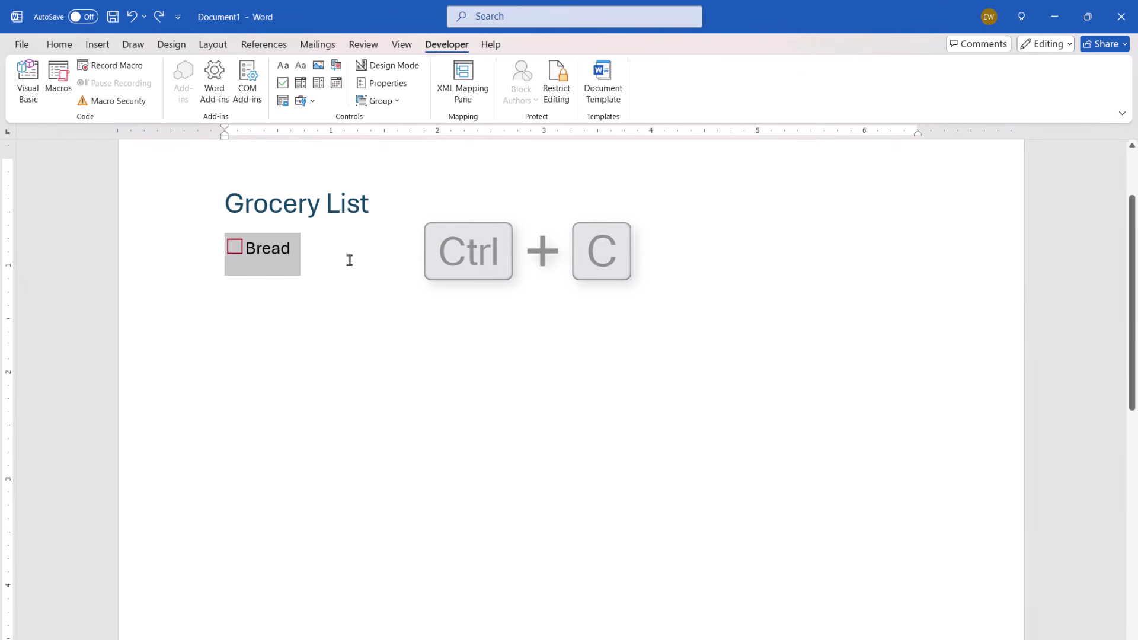
{"action": "left_click", "coordinate": [346, 265]}
{"action": "key", "text": "Return"}
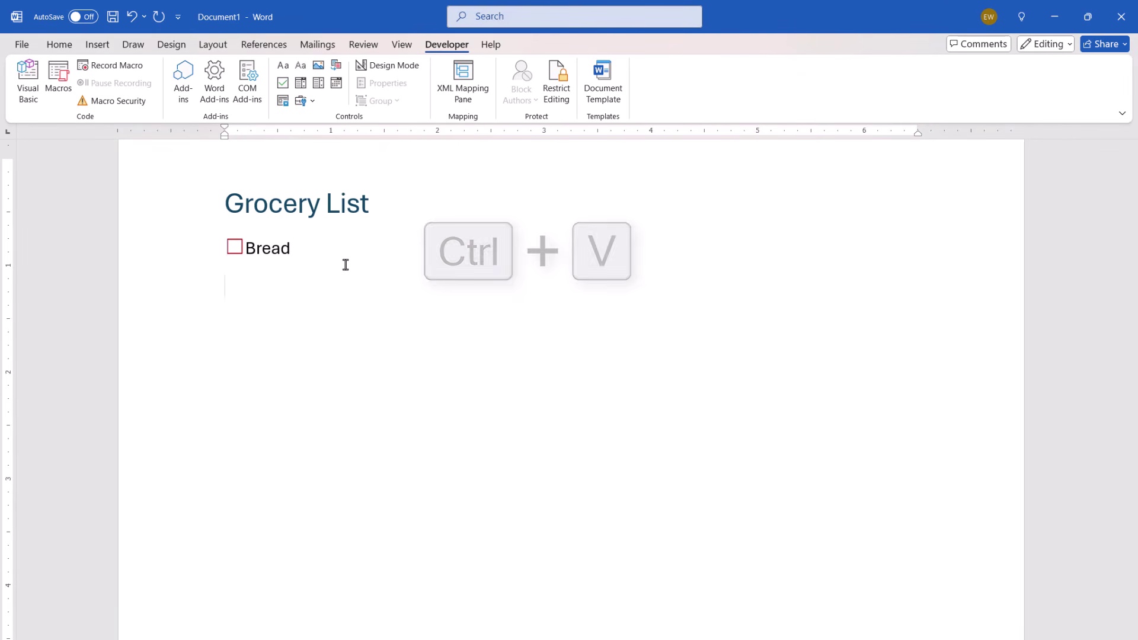
{"action": "key", "text": "ctrl+v"}
{"action": "left_click_drag", "start_coordinate": [291, 293], "coordinate": [248, 292]}
{"action": "type", "text": "Butter"}
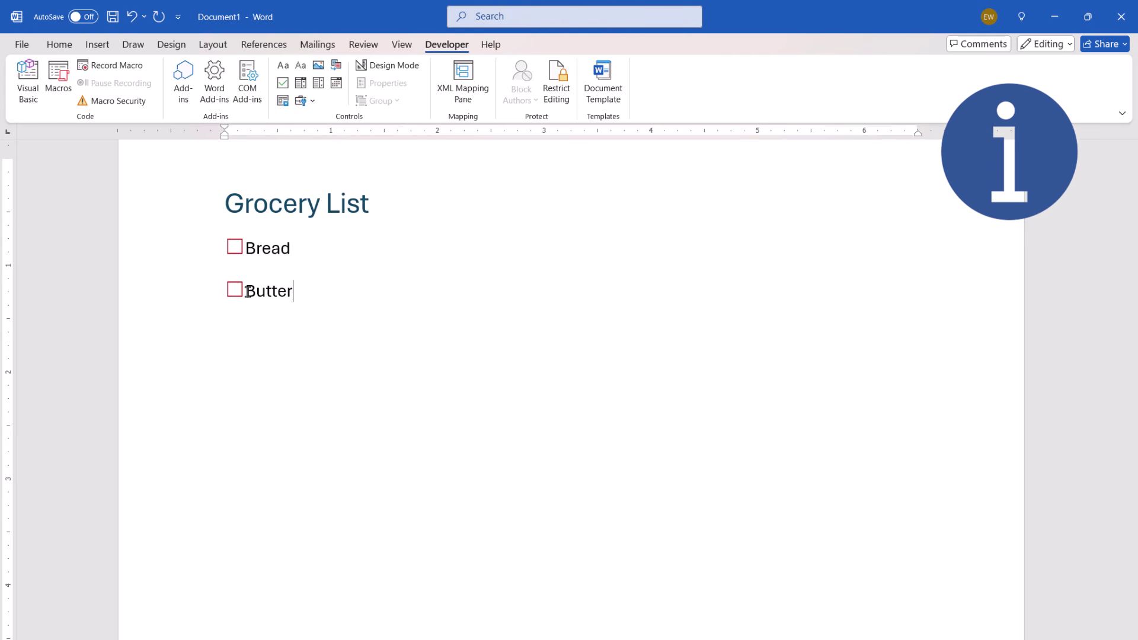
- Test the Bread and Butter check boxes by ticking both and clearing them again
{"action": "left_click", "coordinate": [236, 248]}
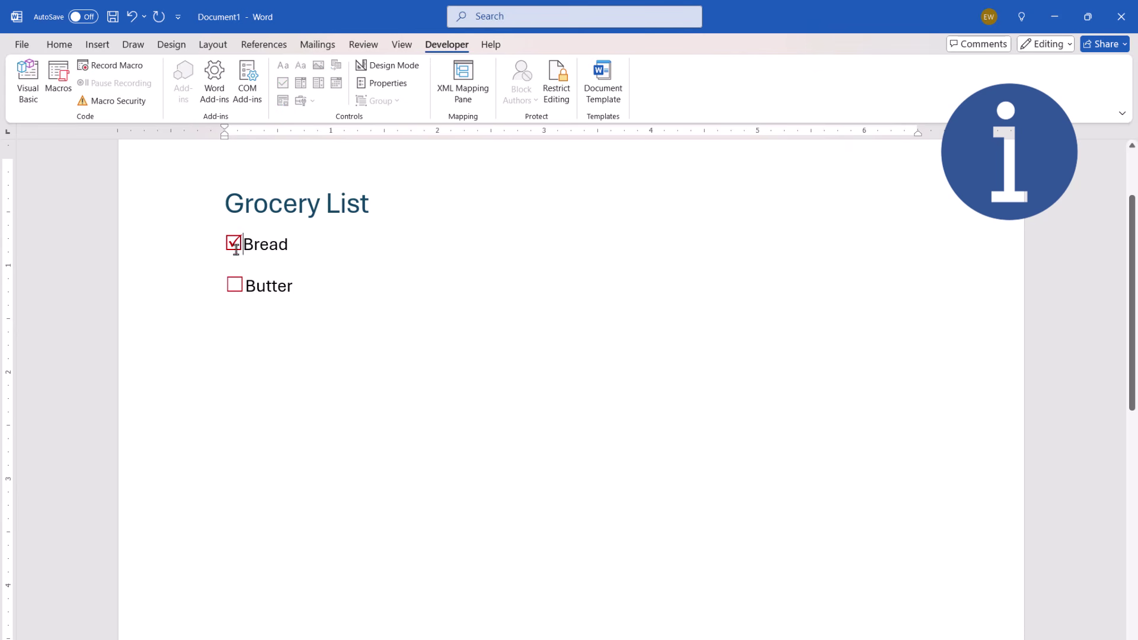
{"action": "left_click", "coordinate": [234, 289]}
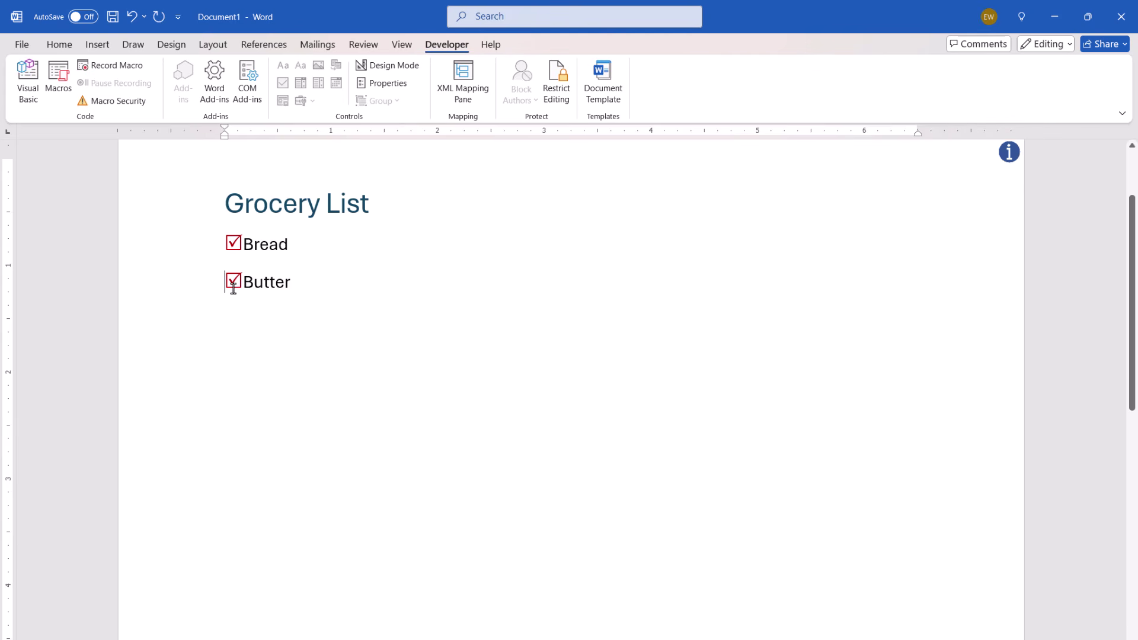
{"action": "left_click", "coordinate": [236, 281]}
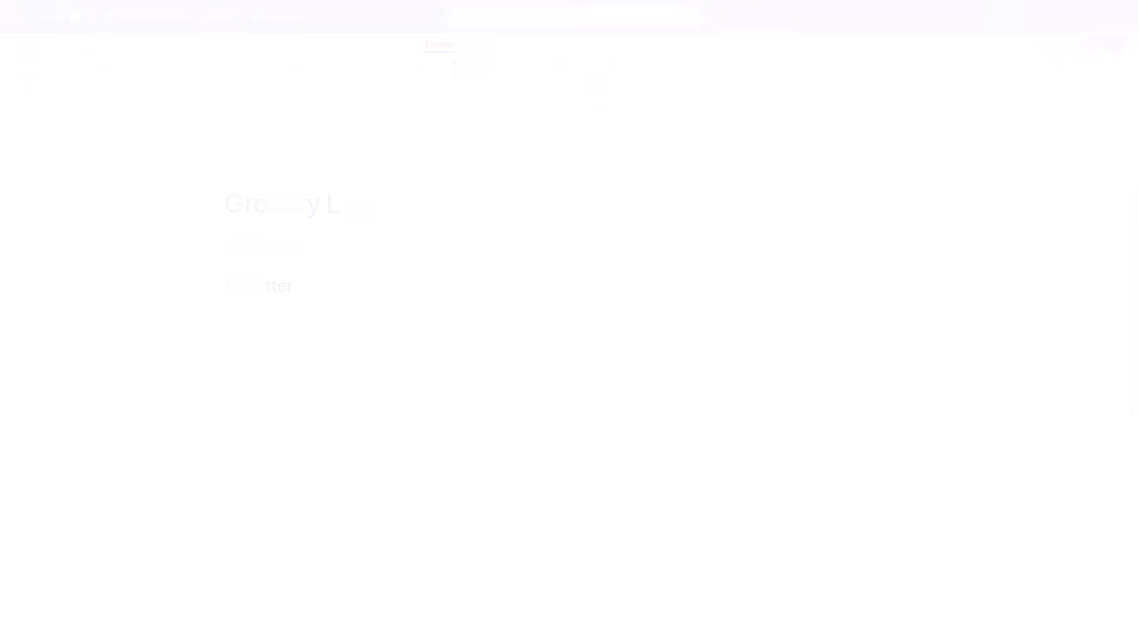
{"action": "left_click", "coordinate": [588, 244]}
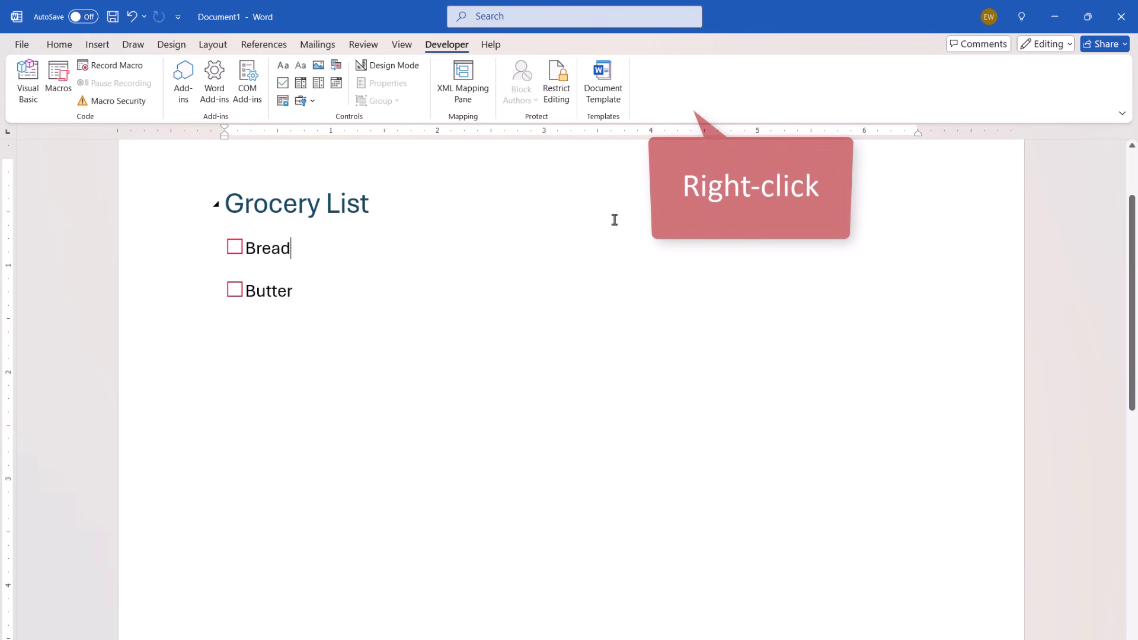
- Turn off the Developer tab in the ribbon customization options
{"action": "right_click", "coordinate": [677, 107]}
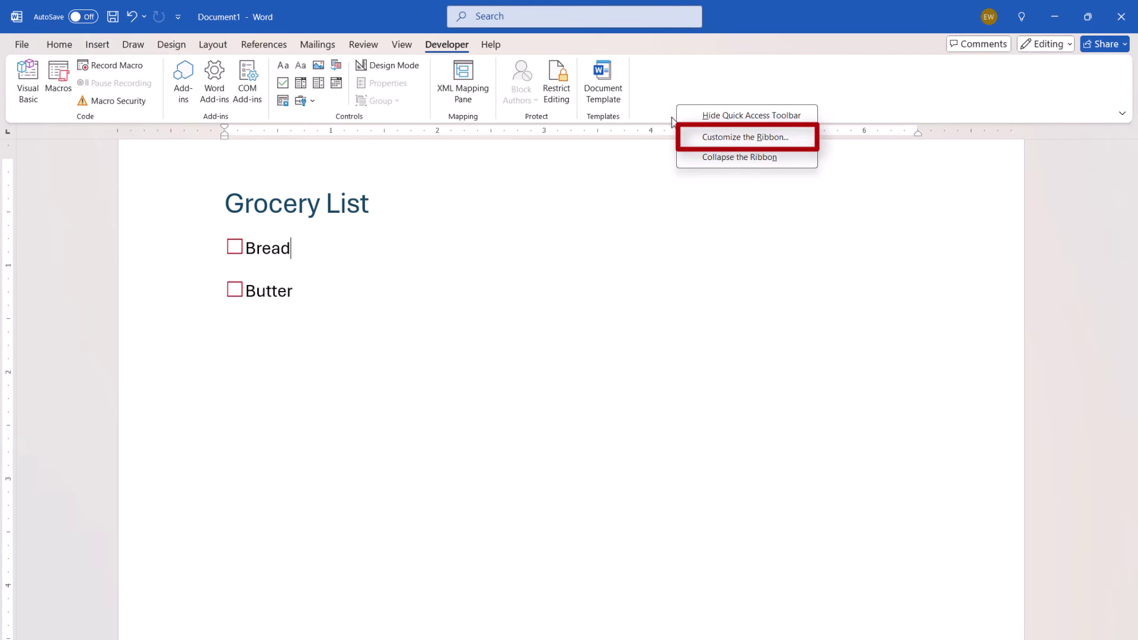
{"action": "left_click", "coordinate": [693, 138]}
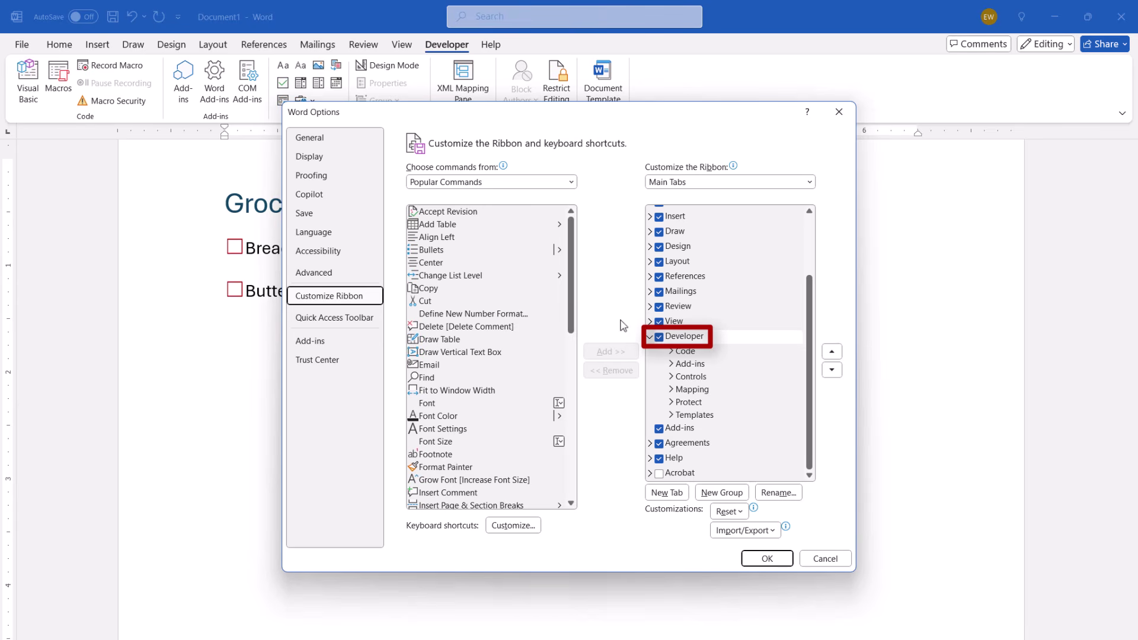
{"action": "left_click", "coordinate": [664, 336]}
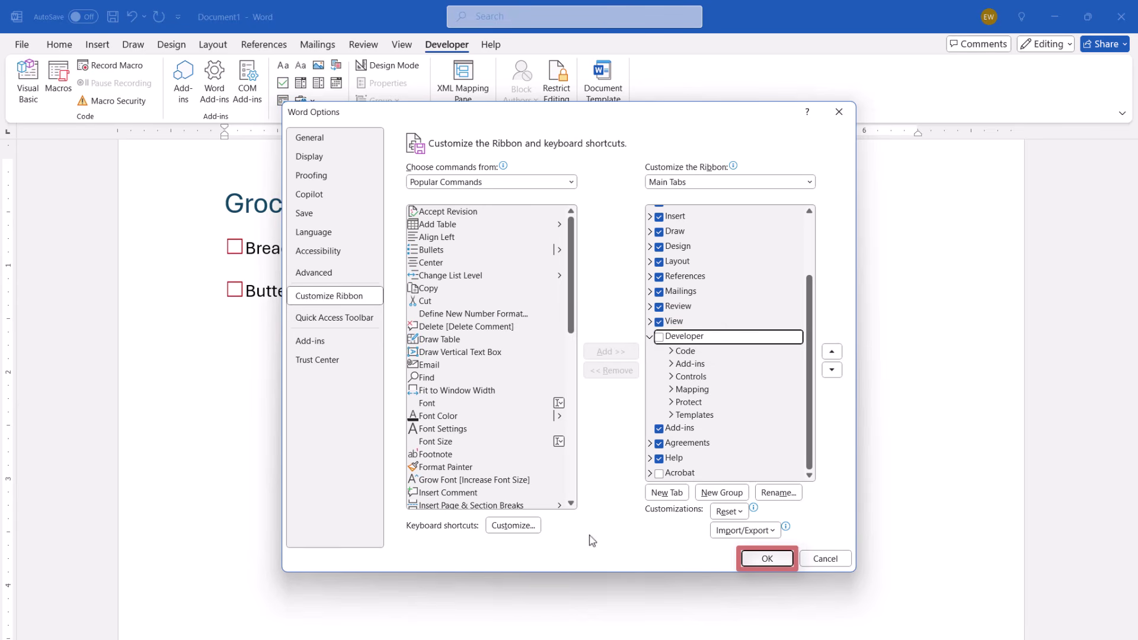
{"action": "left_click", "coordinate": [755, 560]}
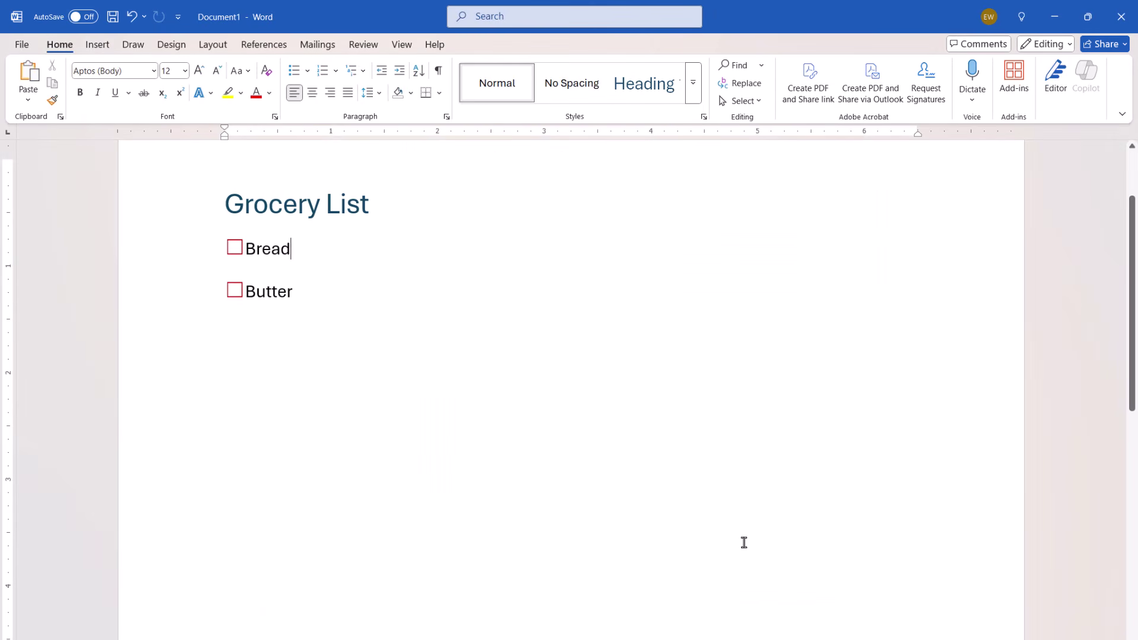